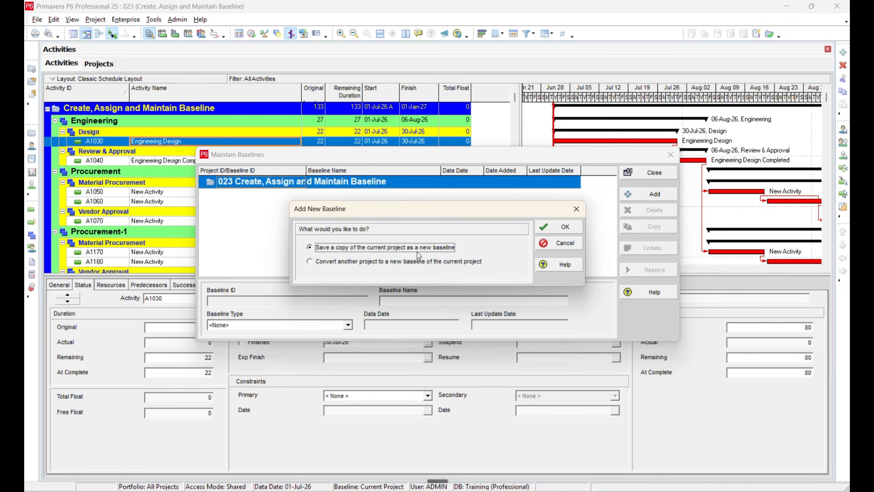
- Save the current project as a new baseline, 023 - B1
left_click(560, 226)
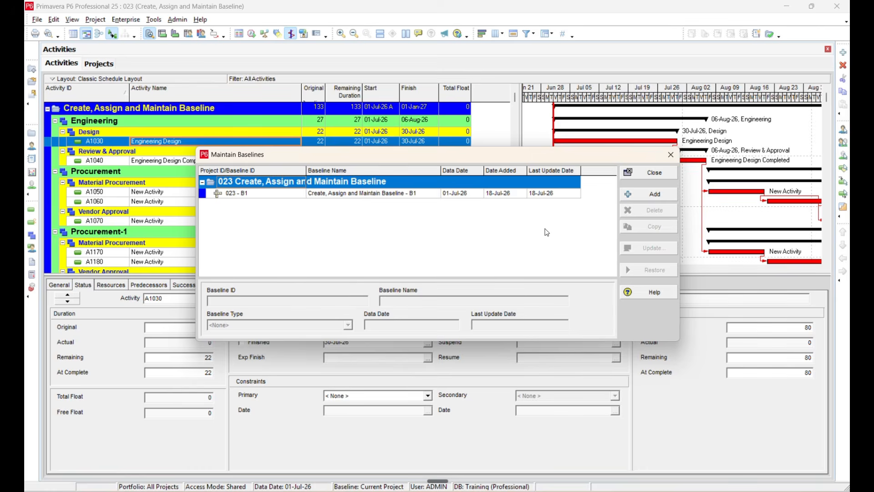
left_click(248, 195)
left_click_drag(295, 156, 311, 181)
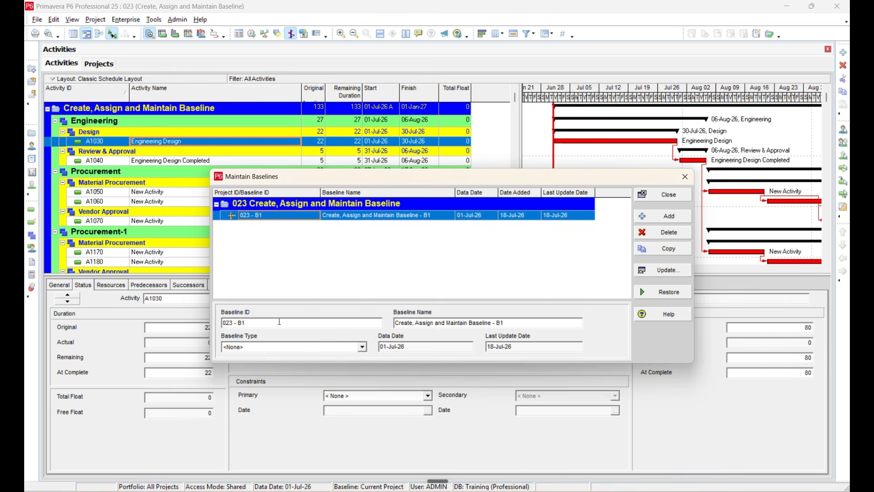
- Leave baseline 023 - B1's type as <None> and close Maintain Baselines
left_click(322, 233)
left_click(268, 322)
left_click(289, 347)
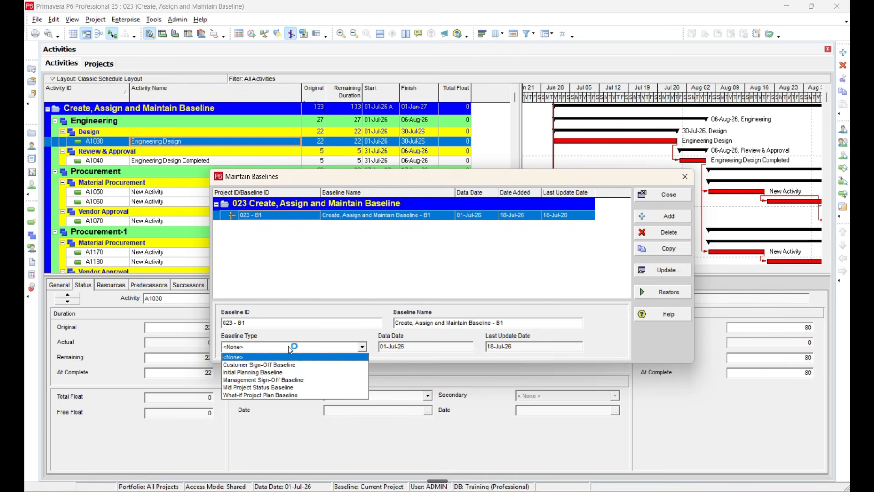
left_click(290, 349)
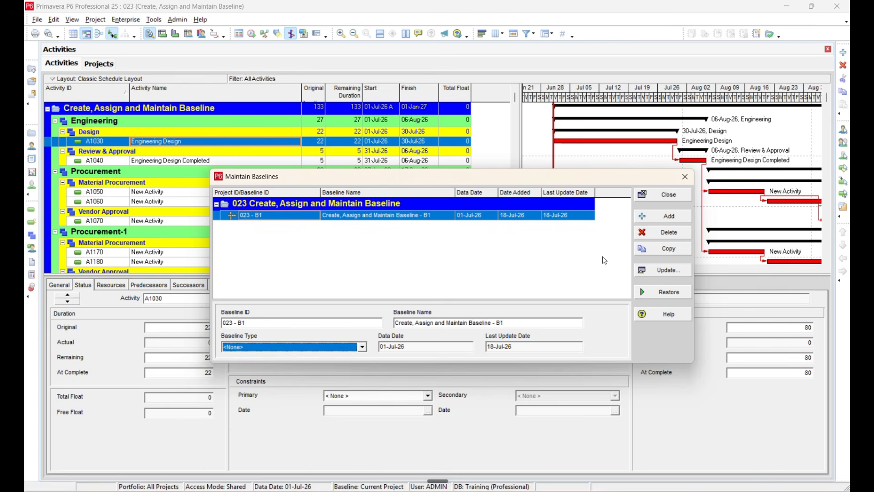
left_click(661, 200)
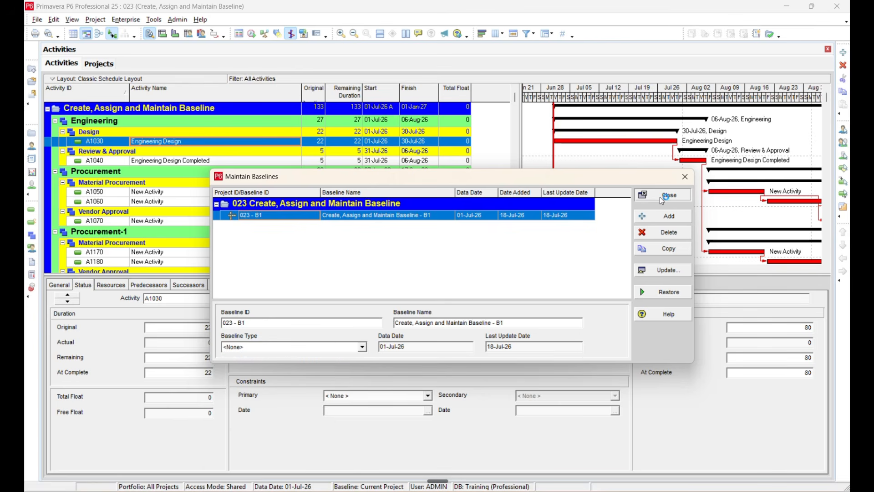
- Assign 023 - B1 as both the project baseline and the primary baseline for project 023
left_click(95, 20)
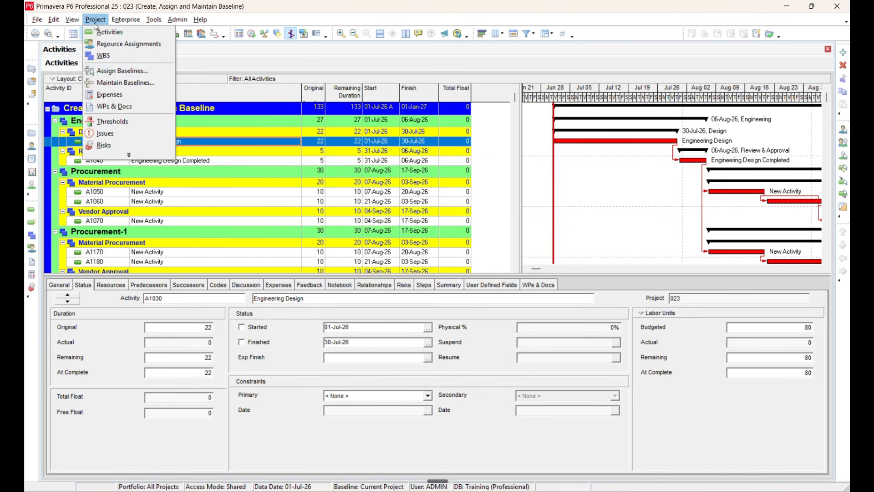
left_click(113, 74)
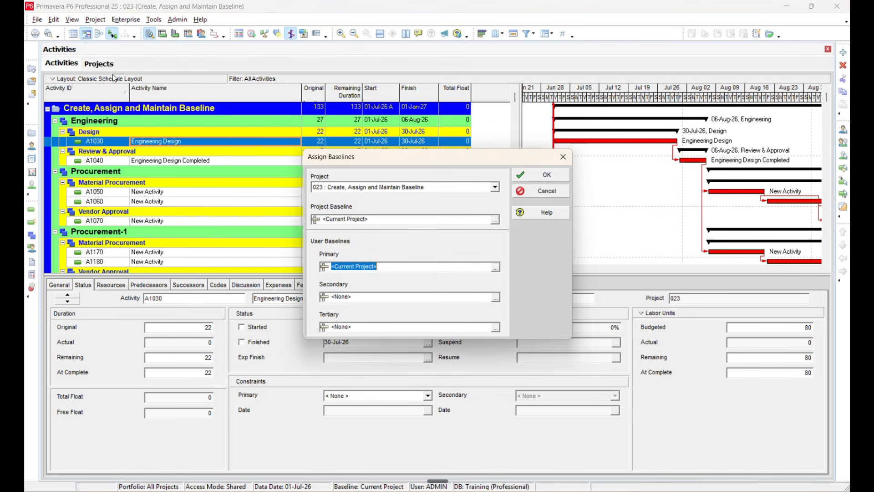
left_click(370, 195)
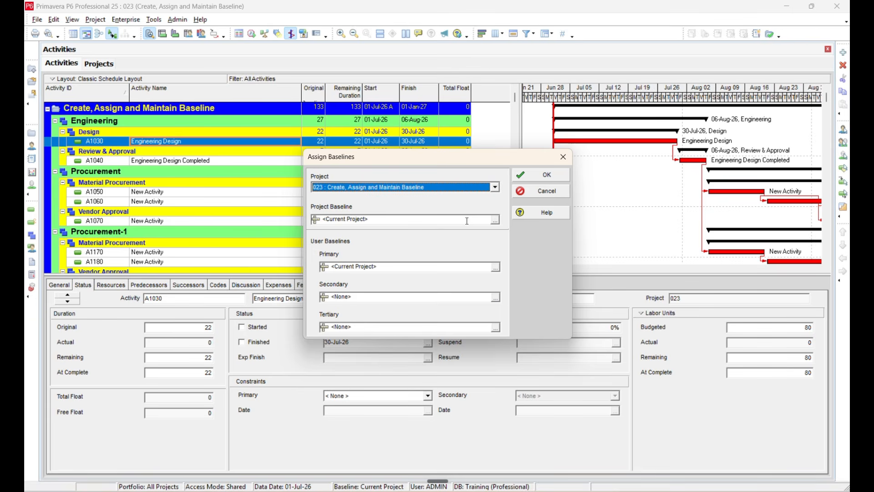
left_click(495, 220)
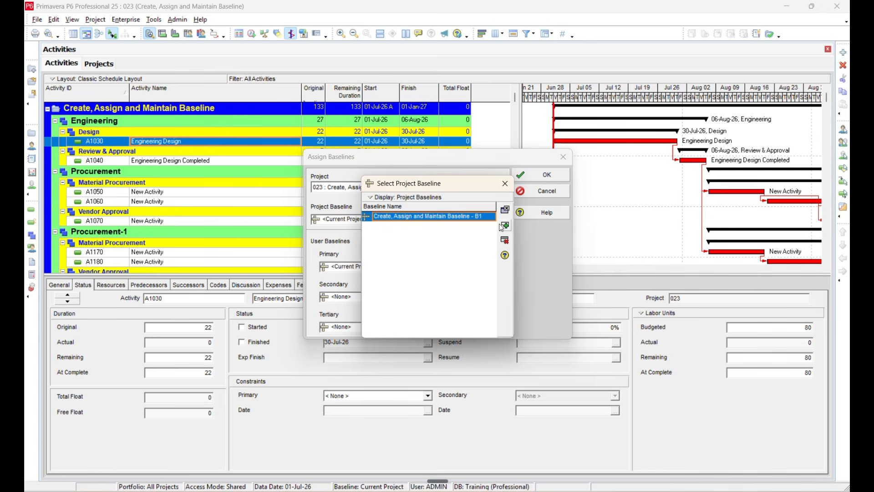
left_click(501, 225)
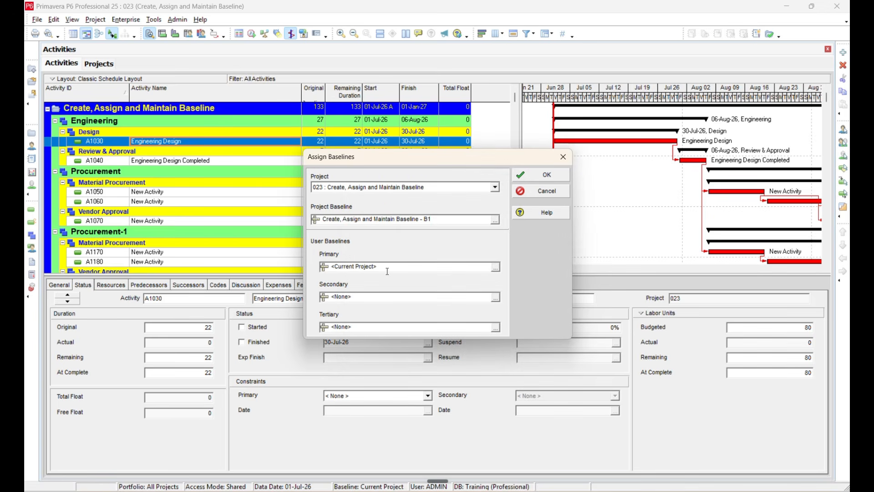
left_click(496, 269)
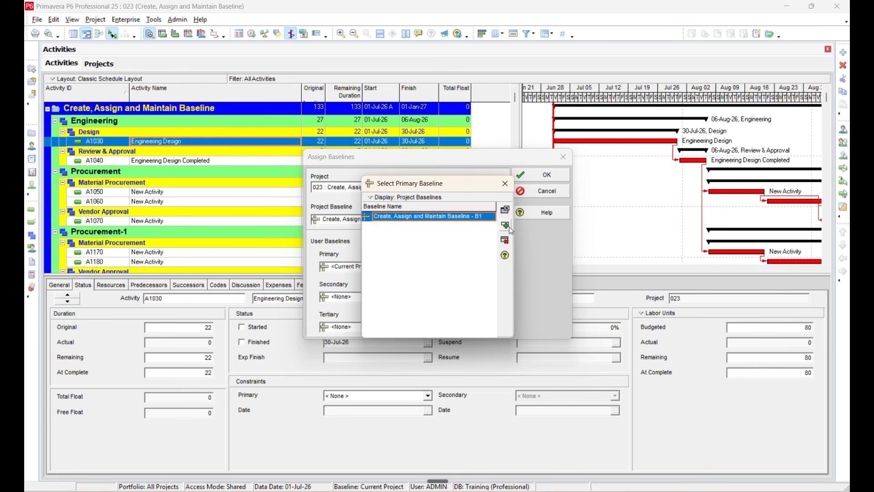
left_click(506, 226)
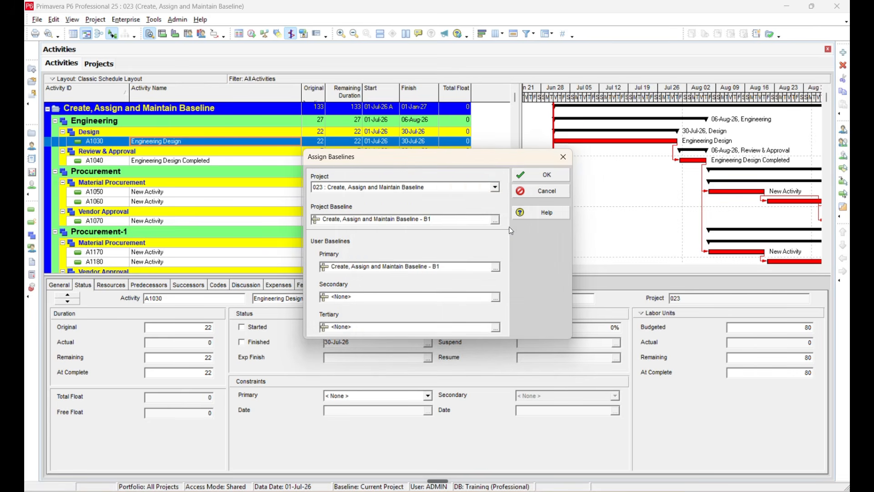
left_click(519, 180)
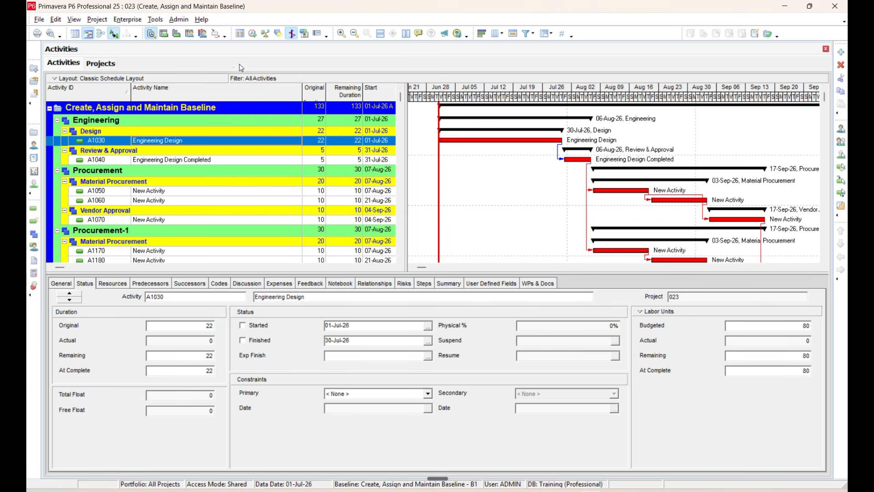
- Copy baseline 023 - B1 in Maintain Baselines to create a second baseline, 023 - B2
left_click(123, 20)
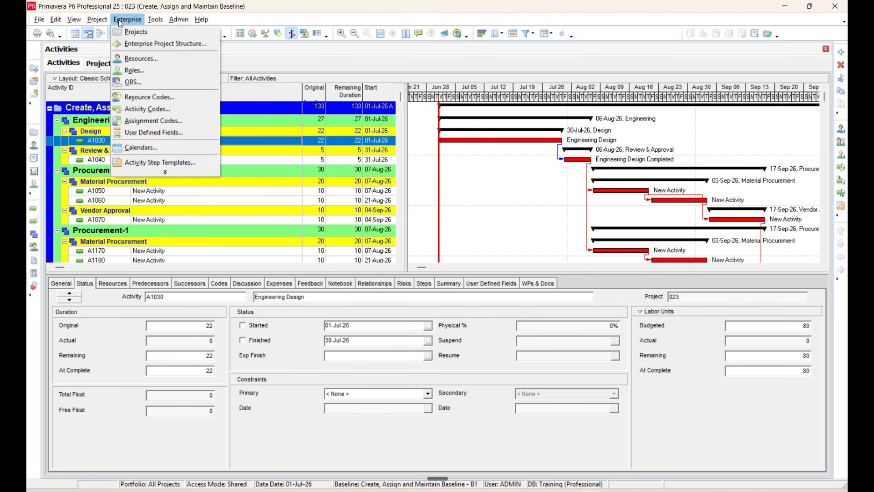
mouse_move(108, 22)
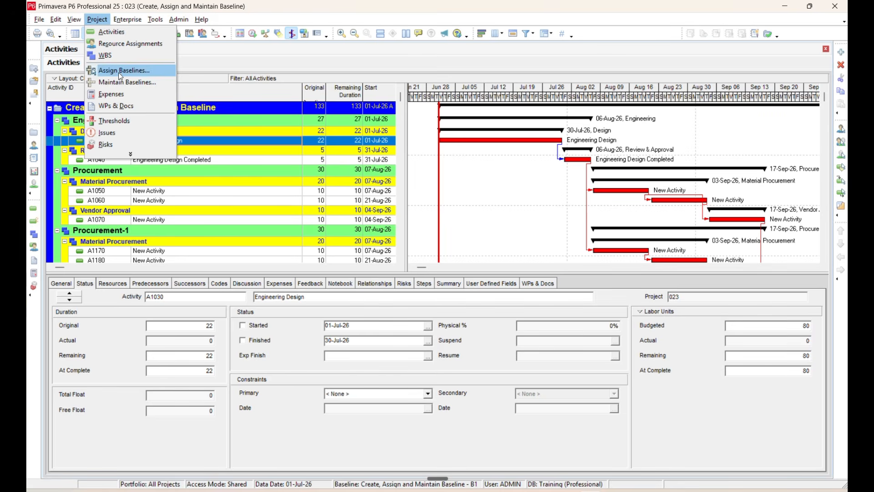
left_click(133, 82)
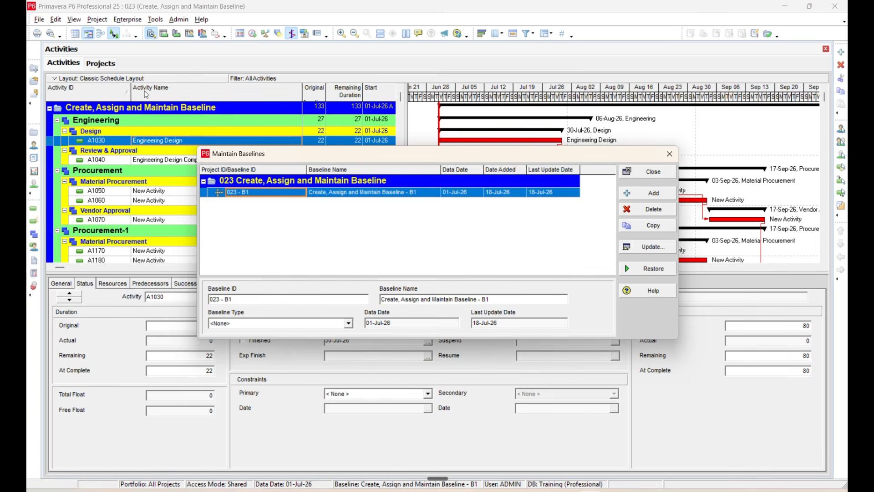
left_click(315, 195)
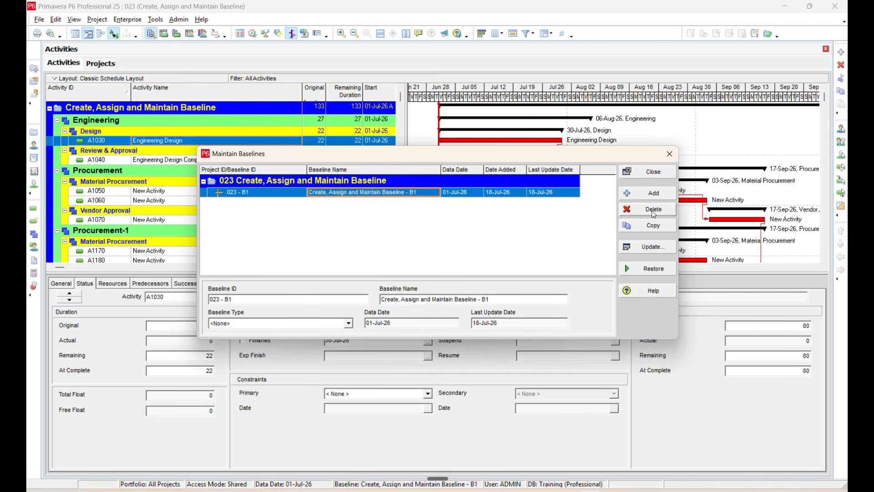
left_click(654, 225)
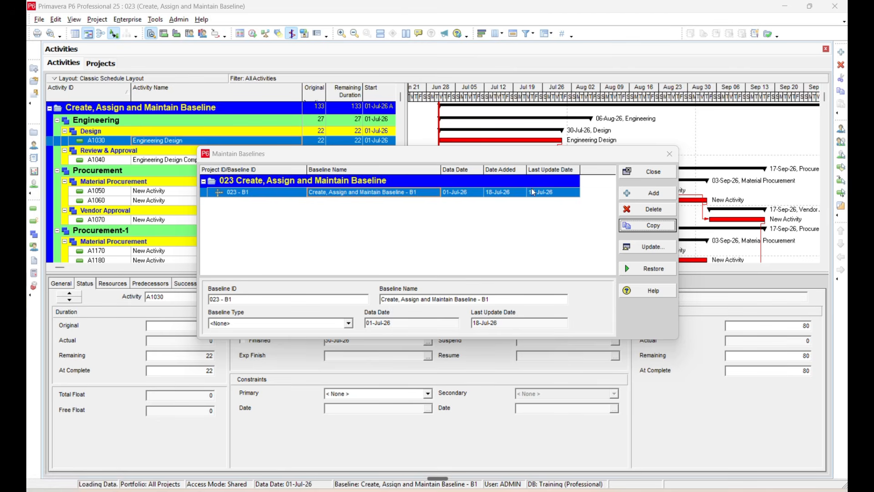
left_click(561, 204)
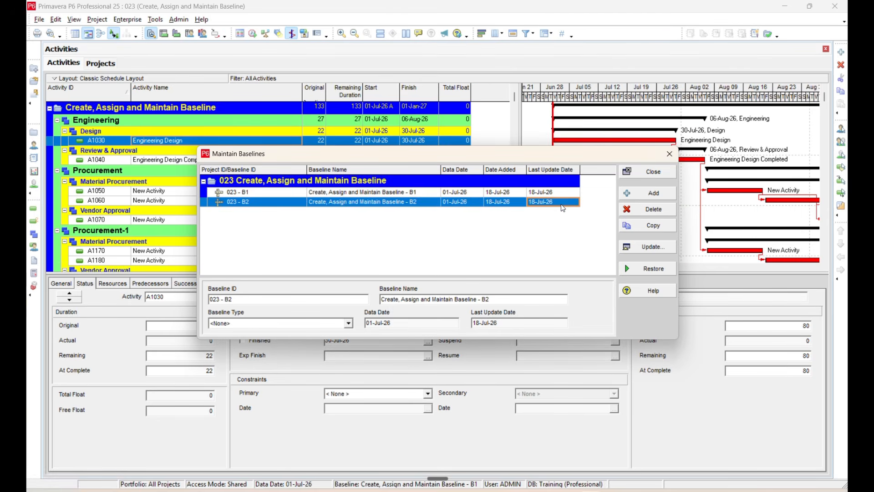
- Restore baseline 023 - B2 as its own project, confirming the unlink
left_click(636, 270)
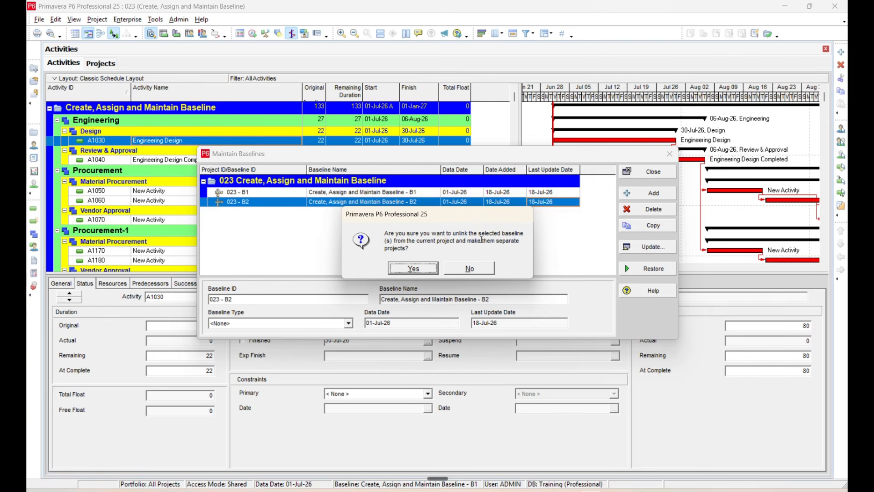
left_click(423, 269)
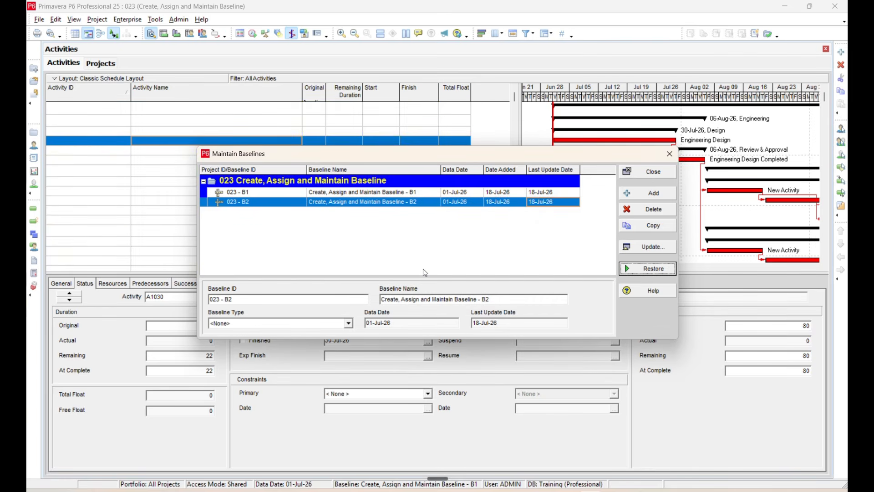
left_click(668, 154)
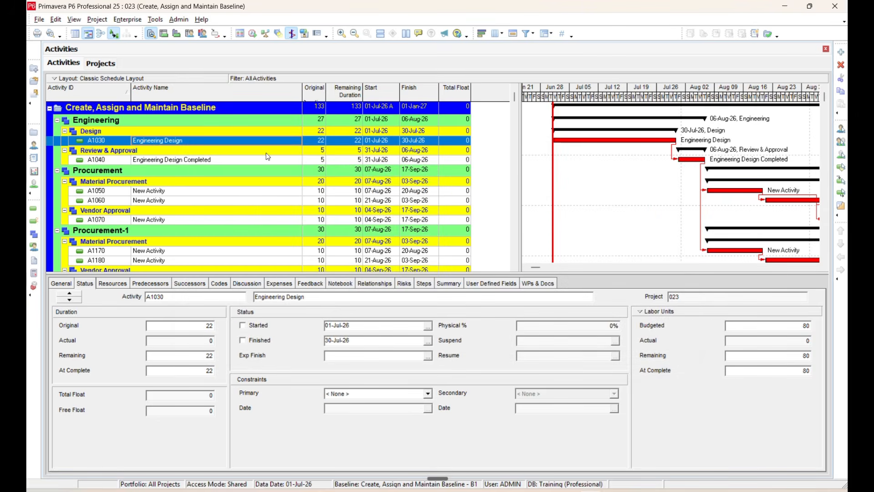
- Check the project list for 023 - B2, then return to project 023's activities
left_click(104, 63)
scroll(223, 206, "down", 2)
scroll(223, 205, "down", 3)
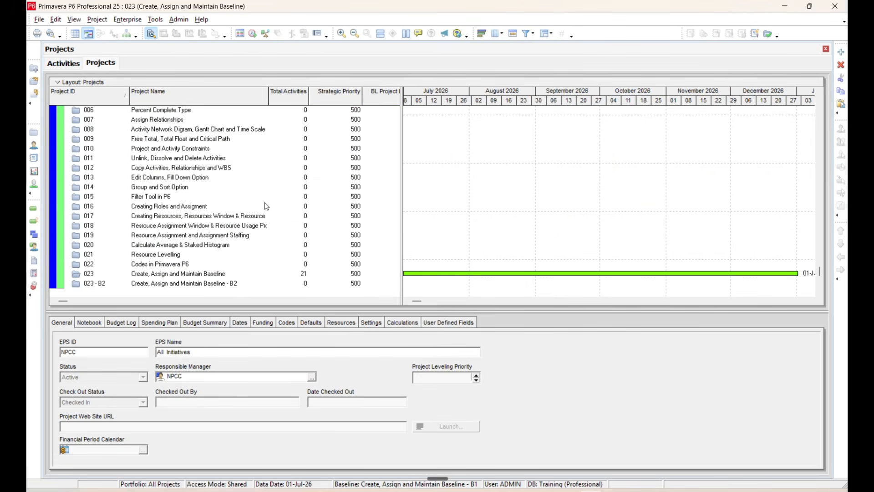
left_click(178, 287)
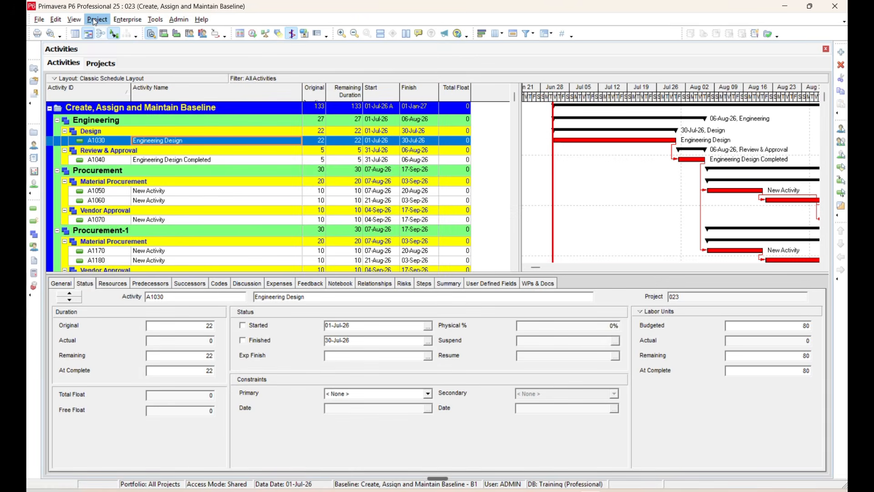
left_click(97, 20)
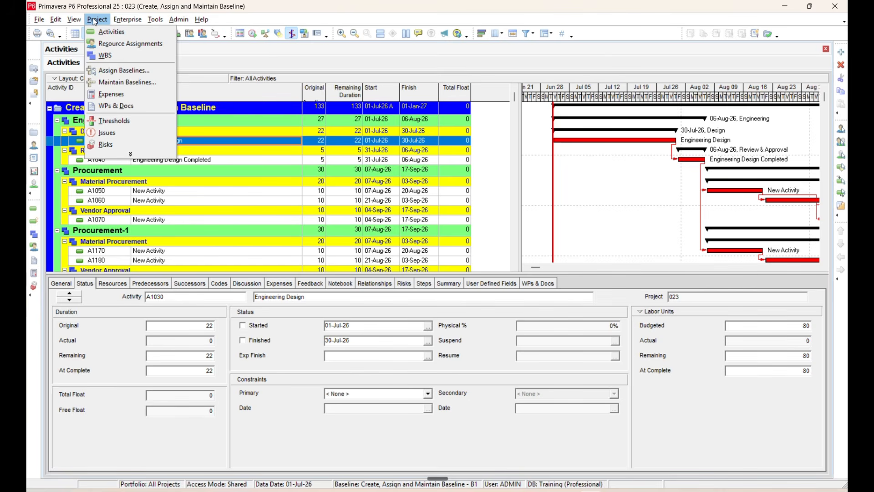
- Convert project 023 - B2 back into a new baseline of project 023
left_click(124, 83)
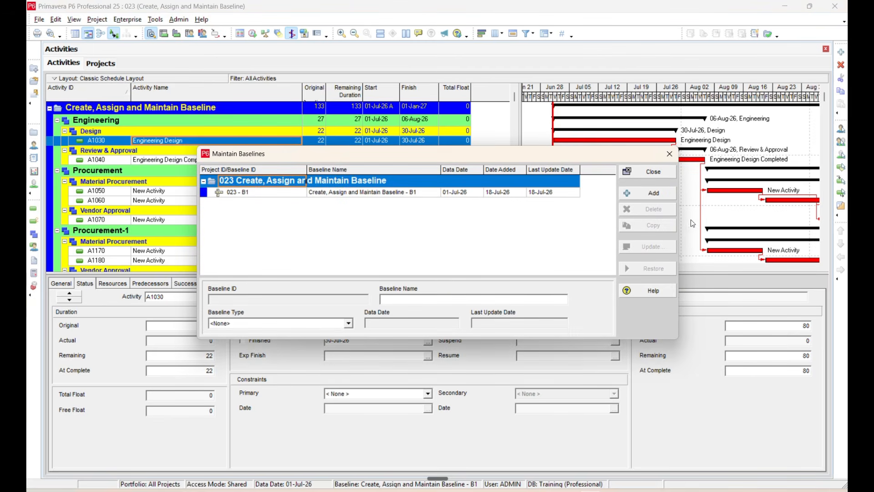
left_click(546, 191)
left_click(654, 192)
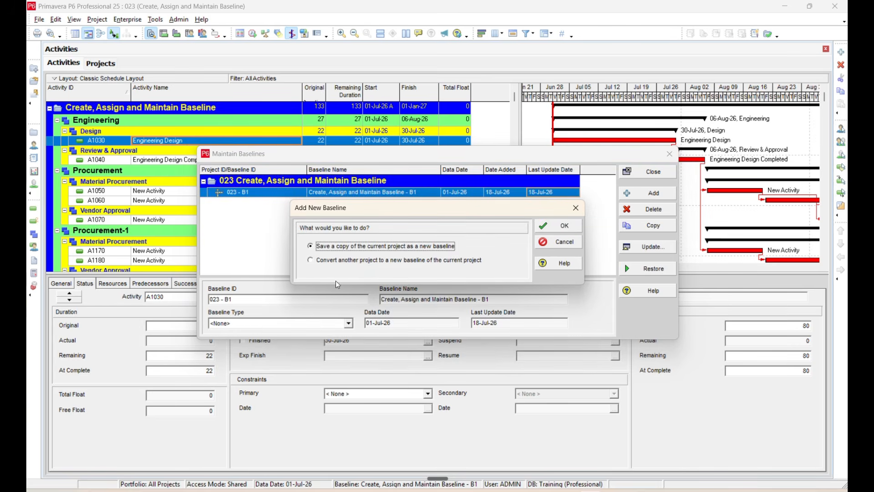
left_click(351, 261)
left_click(558, 225)
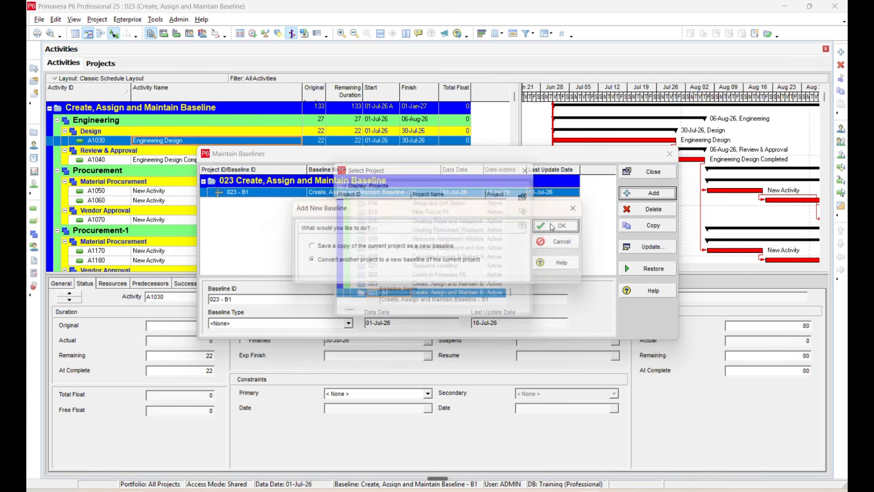
left_click(534, 211)
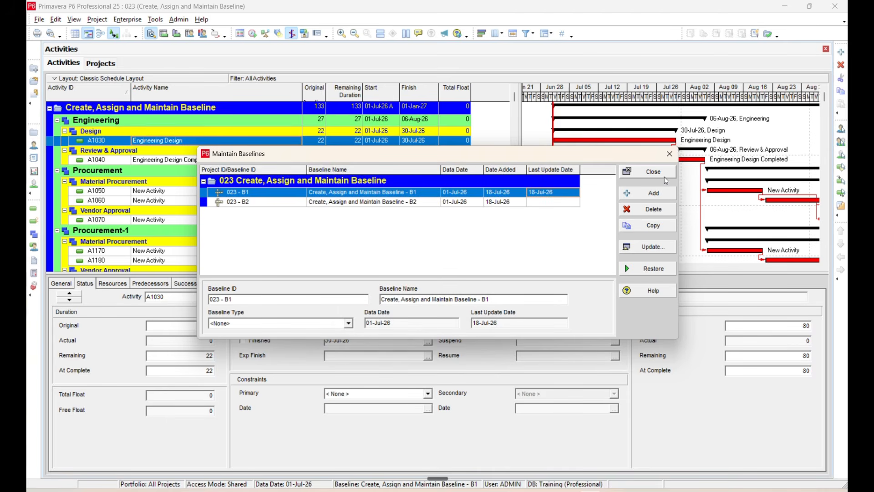
- Compare the details of baselines 023 - B2 and 023 - B1, then close Maintain Baselines
left_click(288, 200)
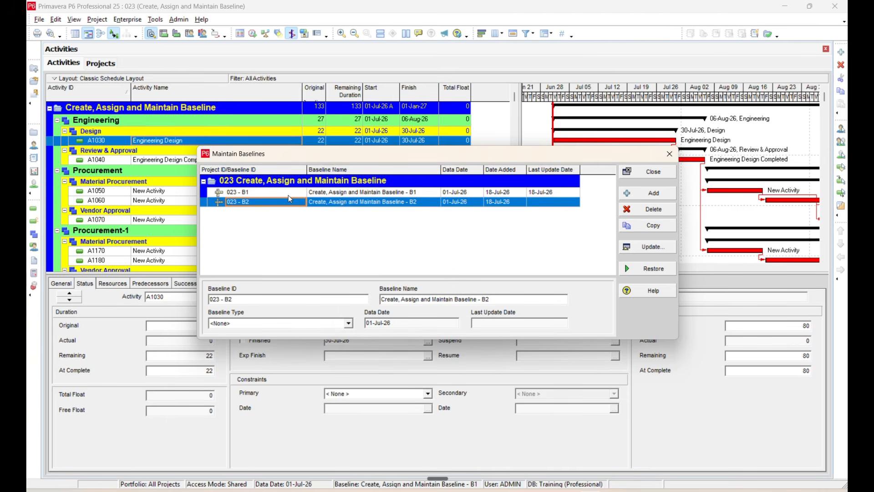
left_click(288, 194)
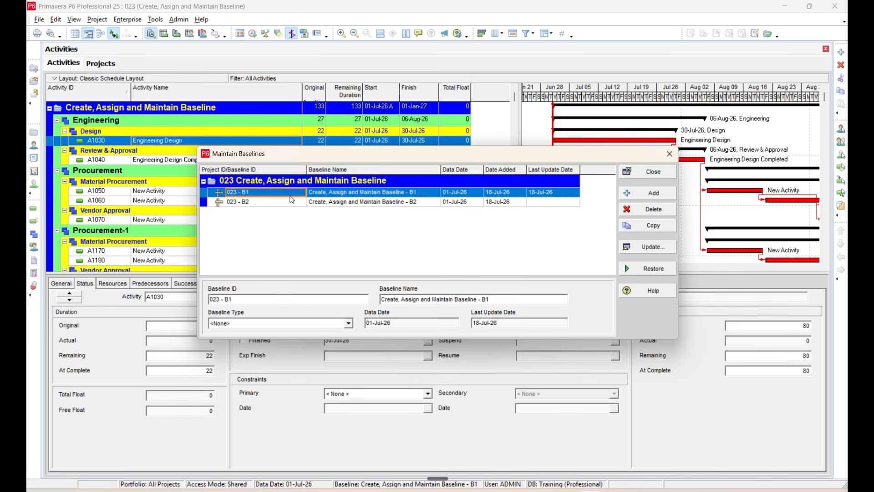
left_click(292, 201)
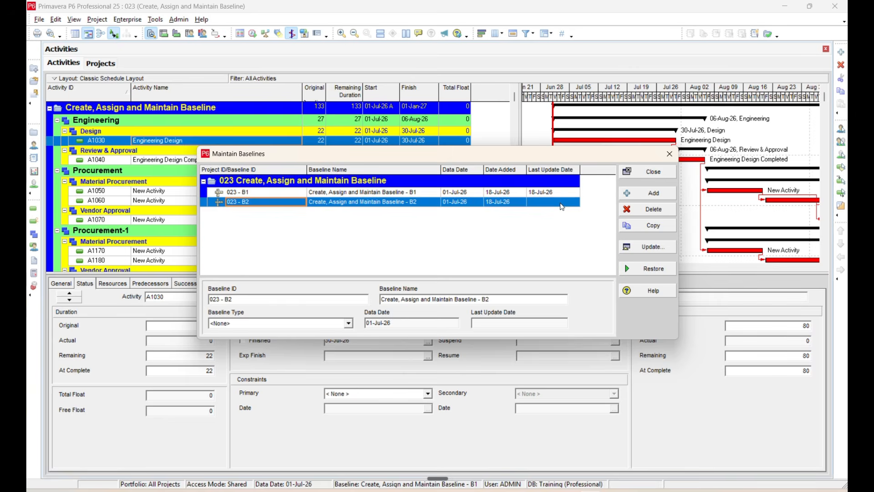
left_click(648, 172)
- Turn on display of the Primary Baseline bar in the Gantt chart's bar settings
right_click(601, 142)
left_click(650, 164)
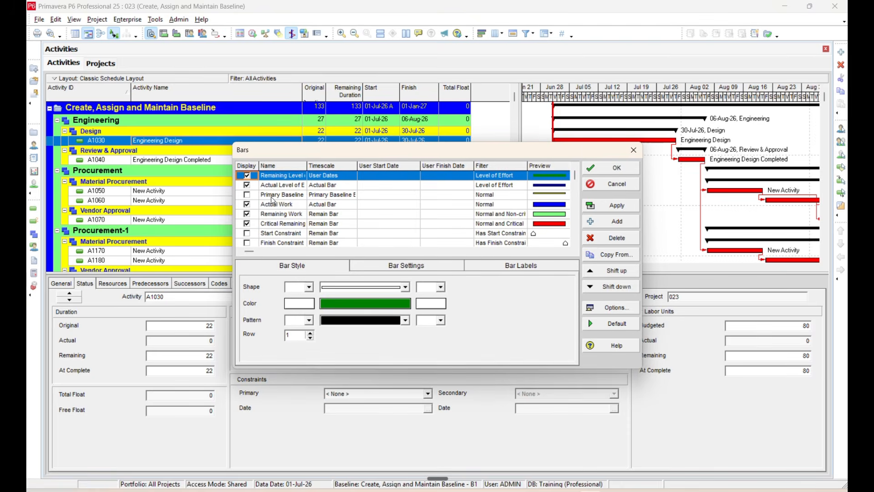
left_click(247, 196)
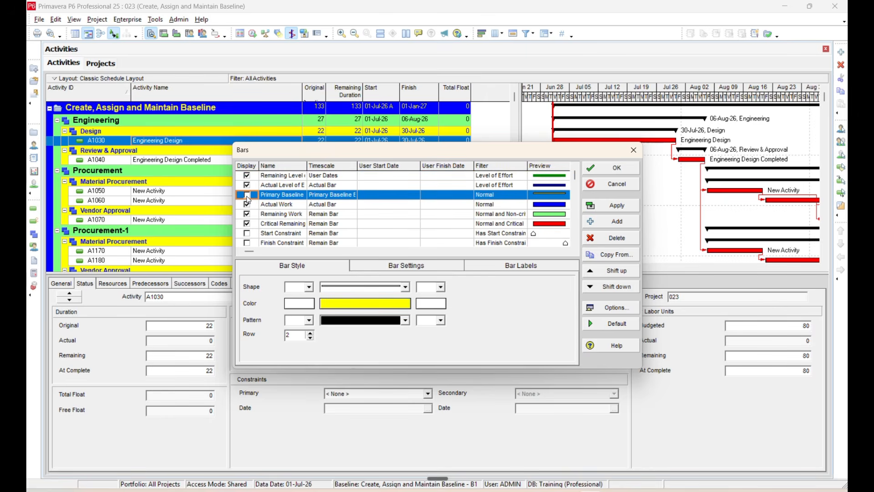
left_click(247, 195)
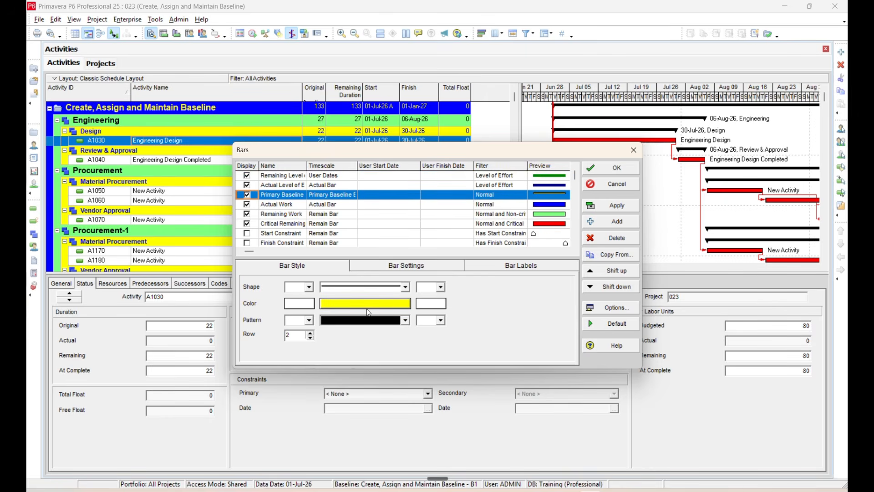
left_click(617, 207)
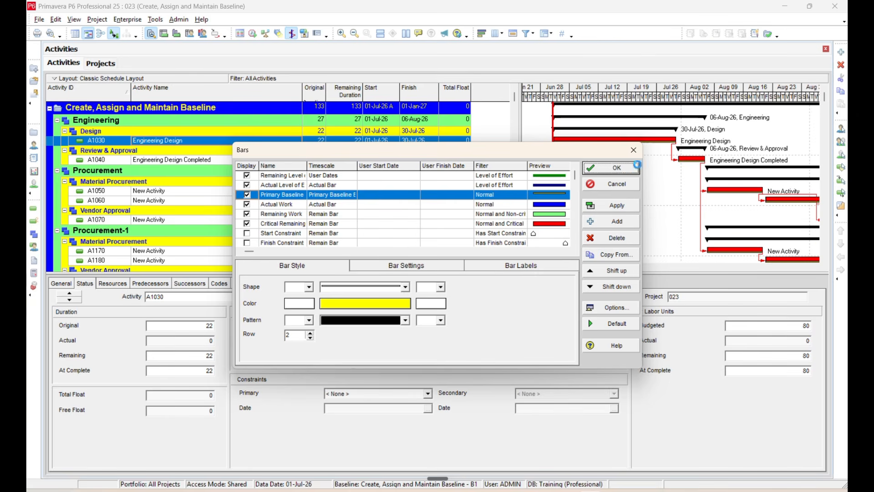
left_click(617, 168)
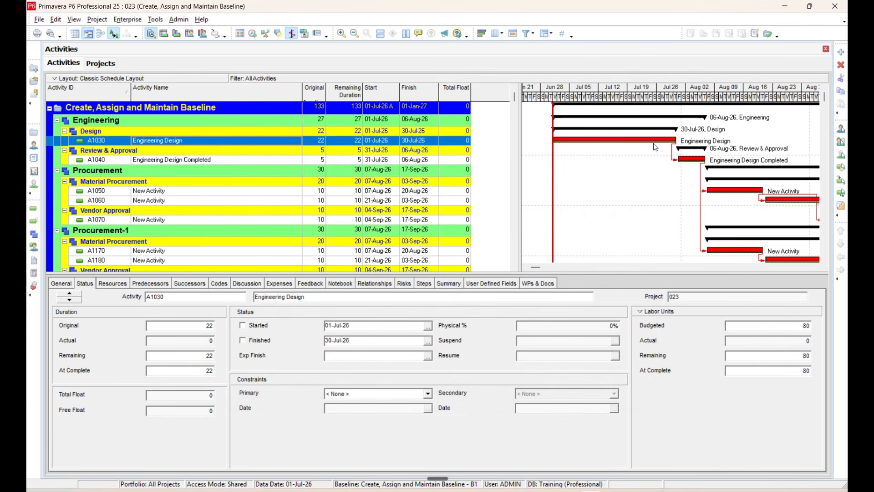
left_click(814, 267)
left_click_drag(814, 266, 814, 267)
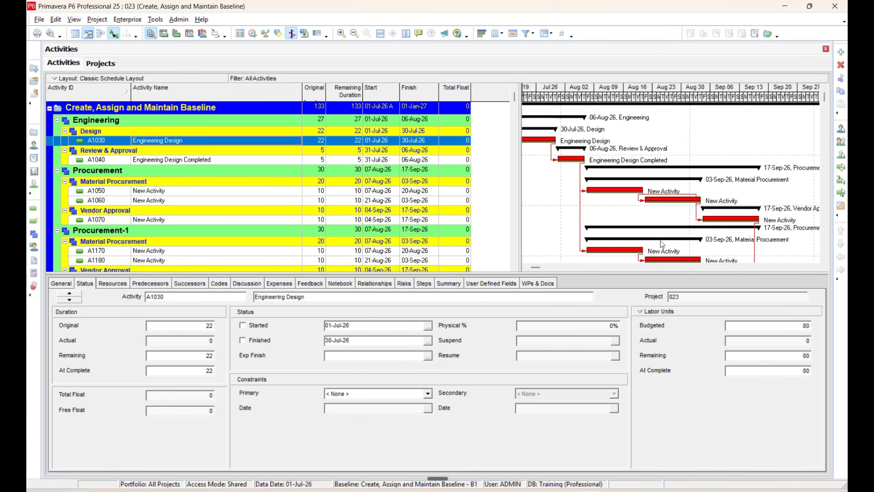